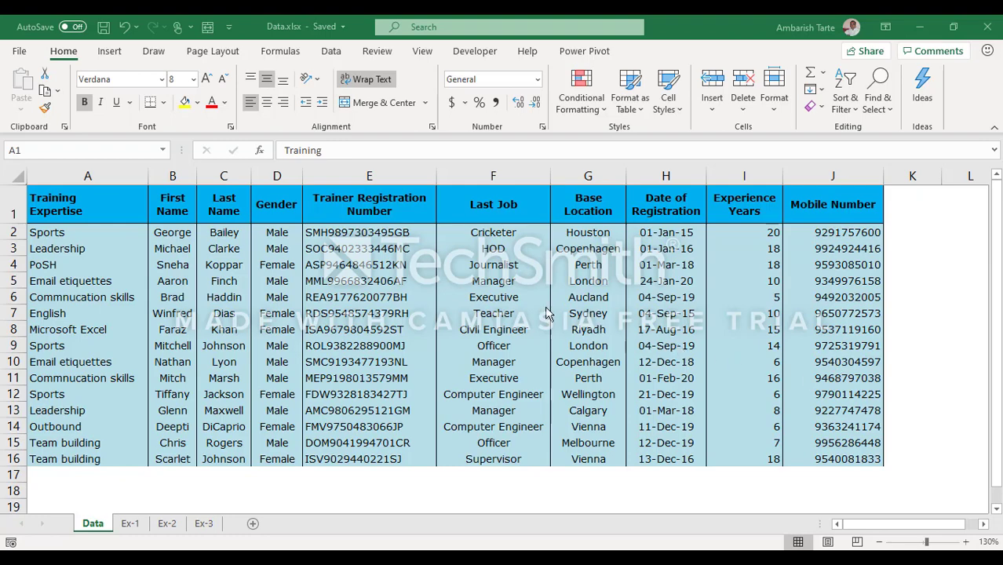
# Step: On the Ex-1 sheet, start an XLOOKUP formula in C2 with B2 as the lookup value
pyautogui.hotkey('ctrl', 'pagedown')
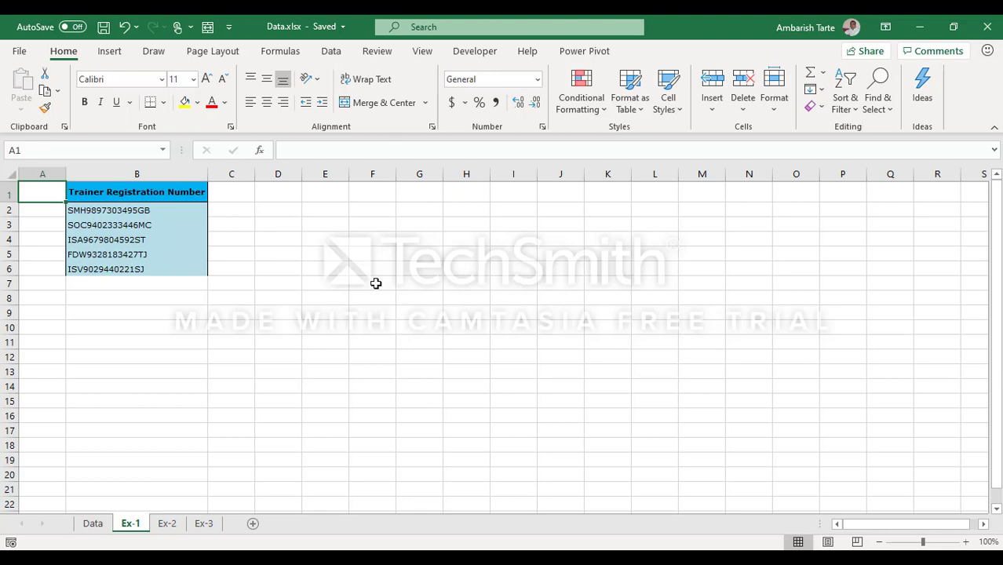
pyautogui.press('Right')
pyautogui.press('Down')
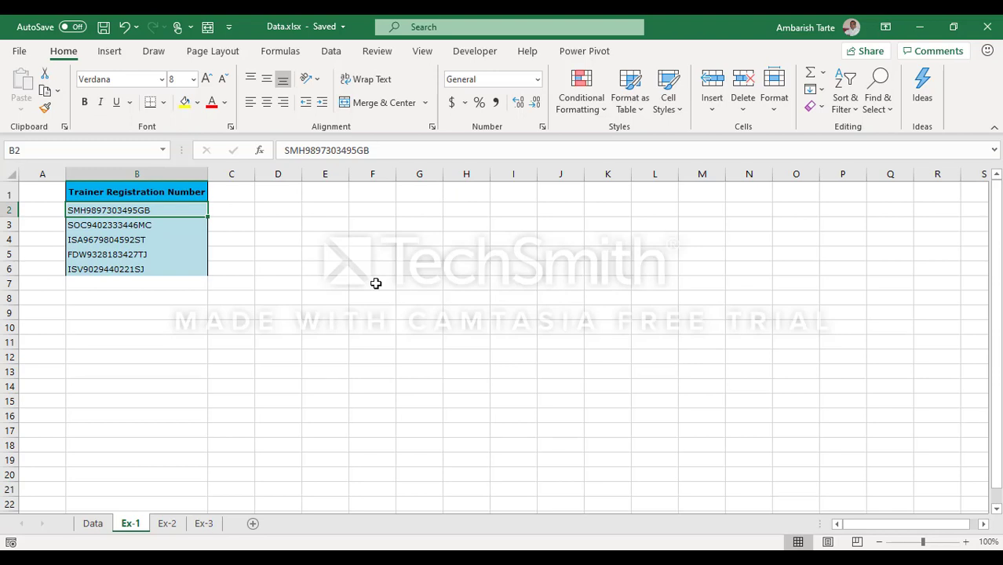
pyautogui.press('Right')
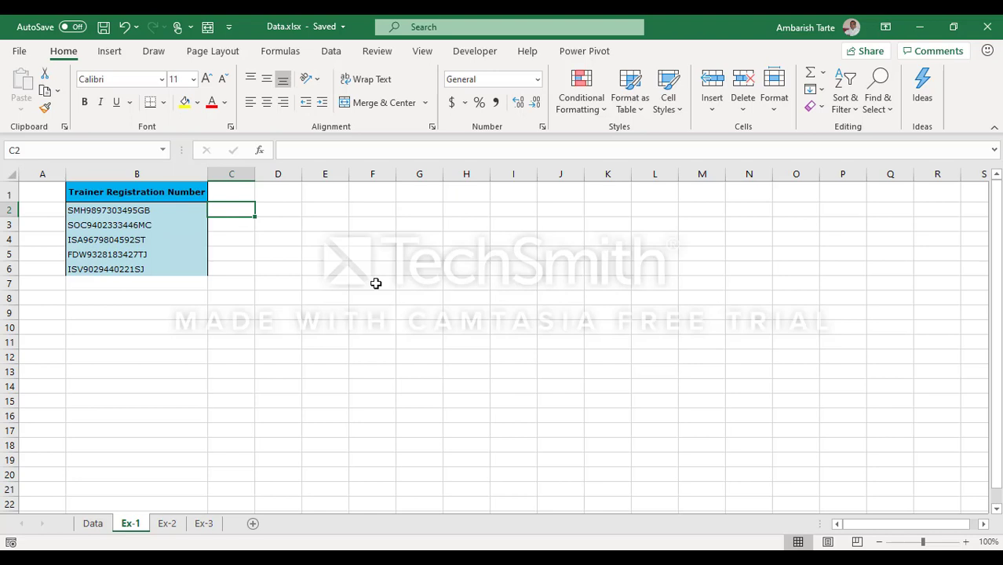
pyautogui.write('=')
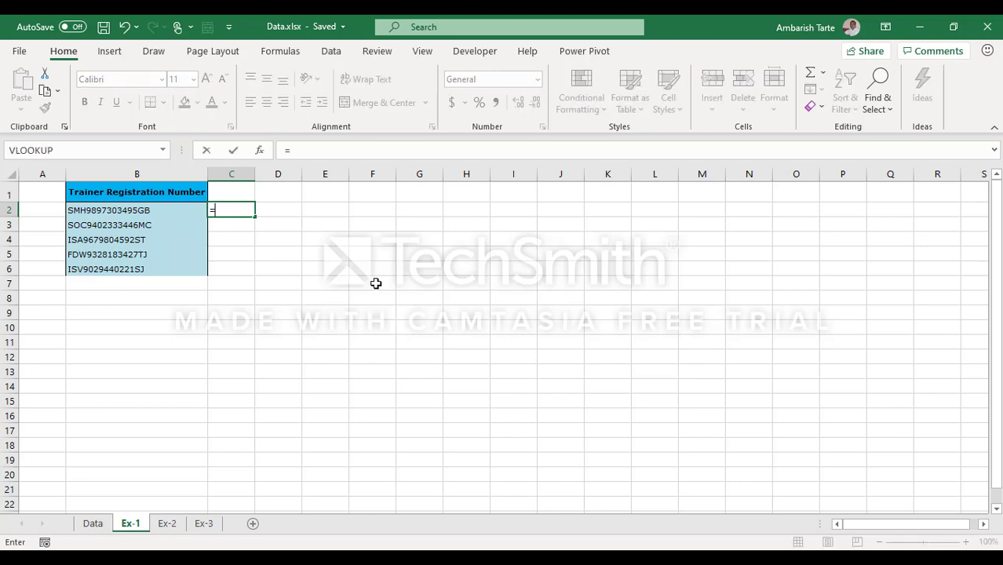
pyautogui.write('xl')
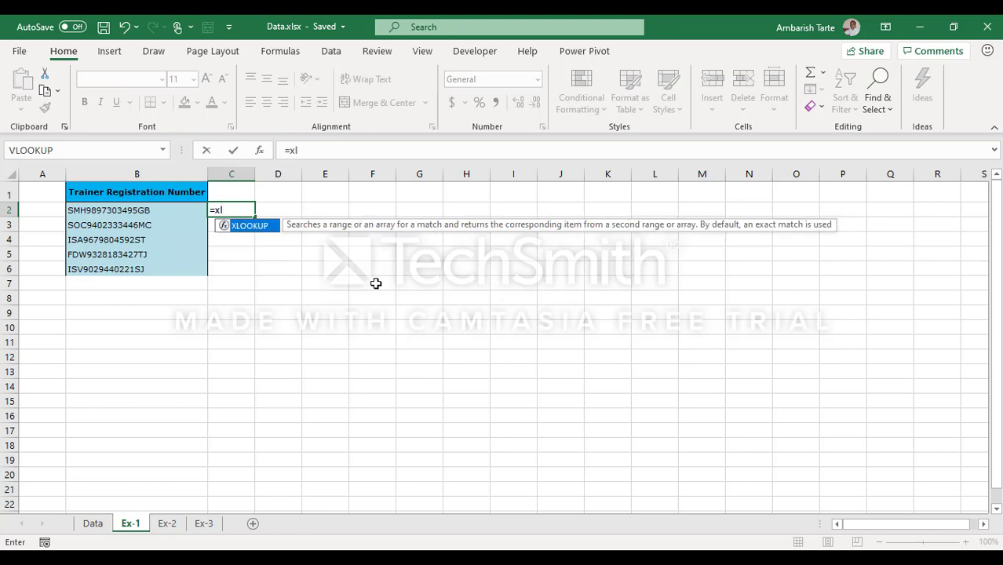
pyautogui.press('Tab')
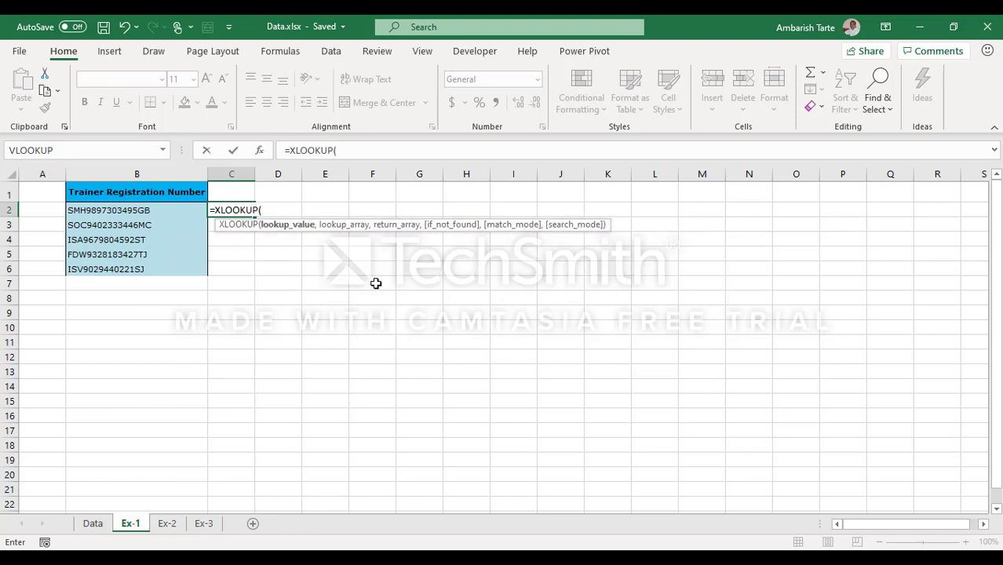
pyautogui.press('Left')
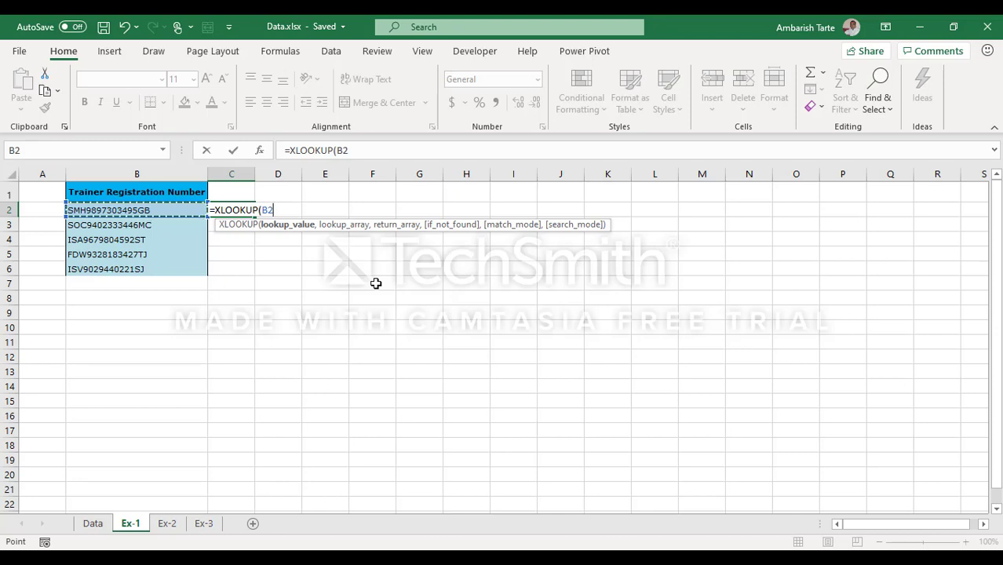
pyautogui.write(',')
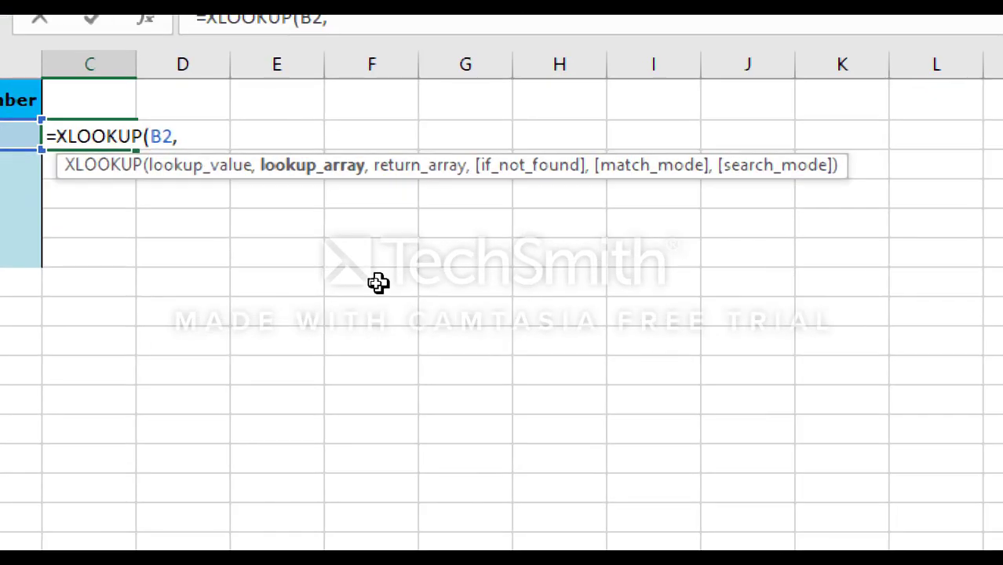
# Step: Complete the XLOOKUP with Data!E:E as lookup array and Data!G:G as return array, and fill it down to C6
pyautogui.hotkey('ctrl', 'pageup')
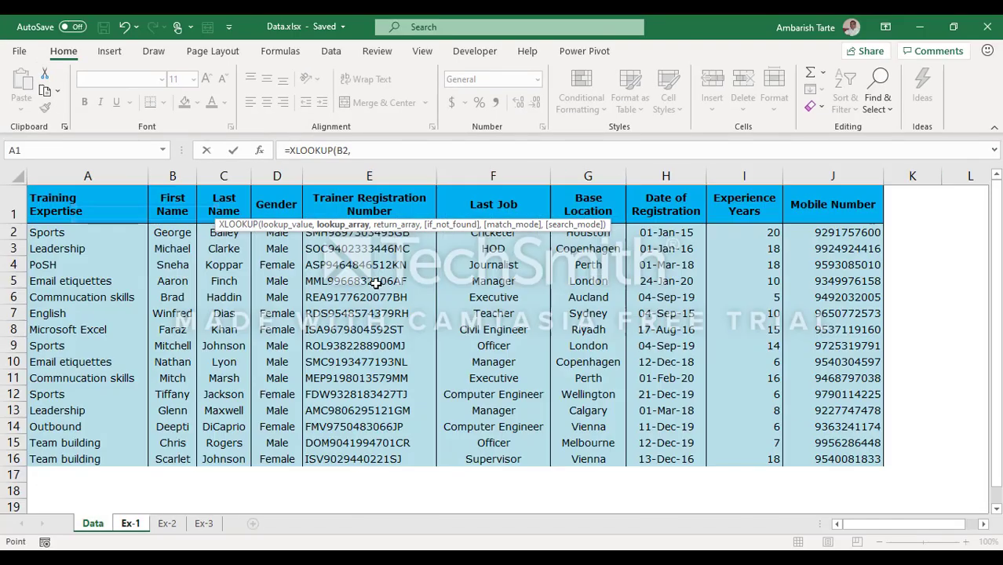
pyautogui.click(348, 177)
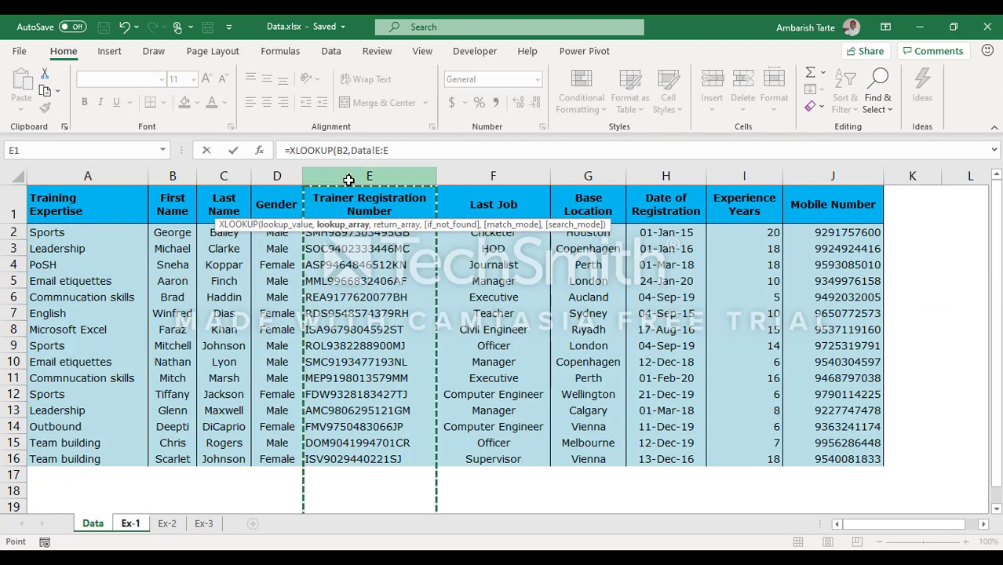
pyautogui.write(',')
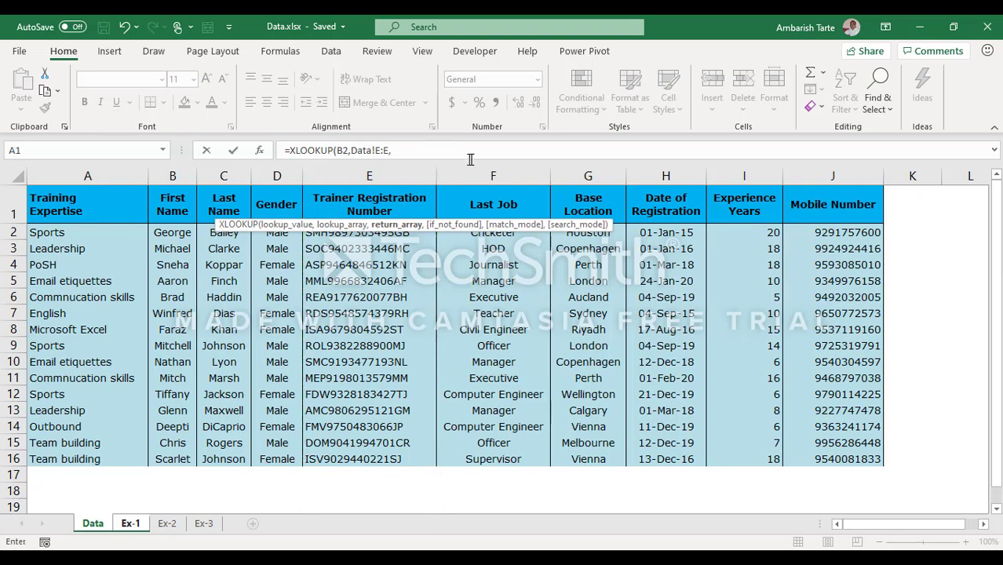
pyautogui.click(575, 178)
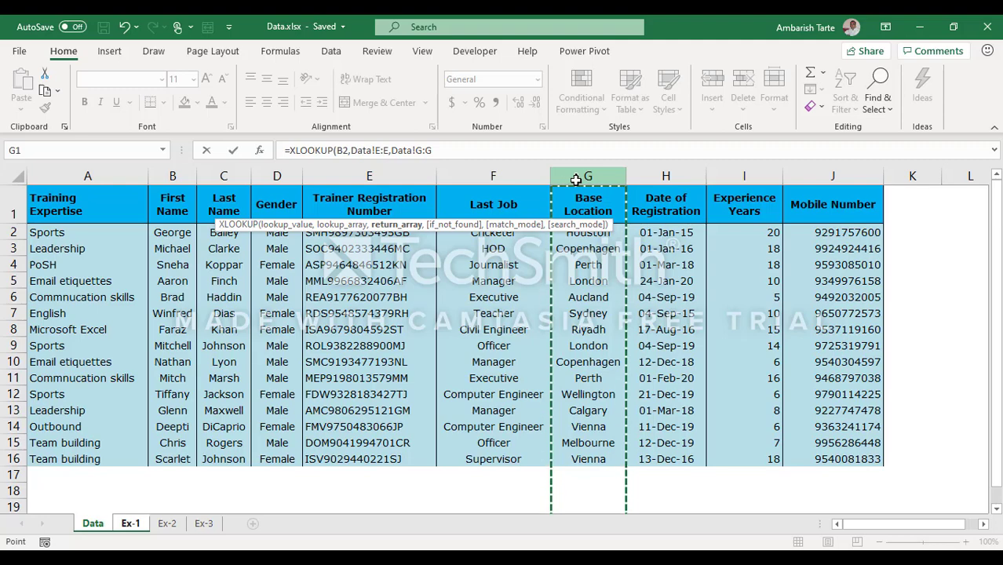
pyautogui.press('Return')
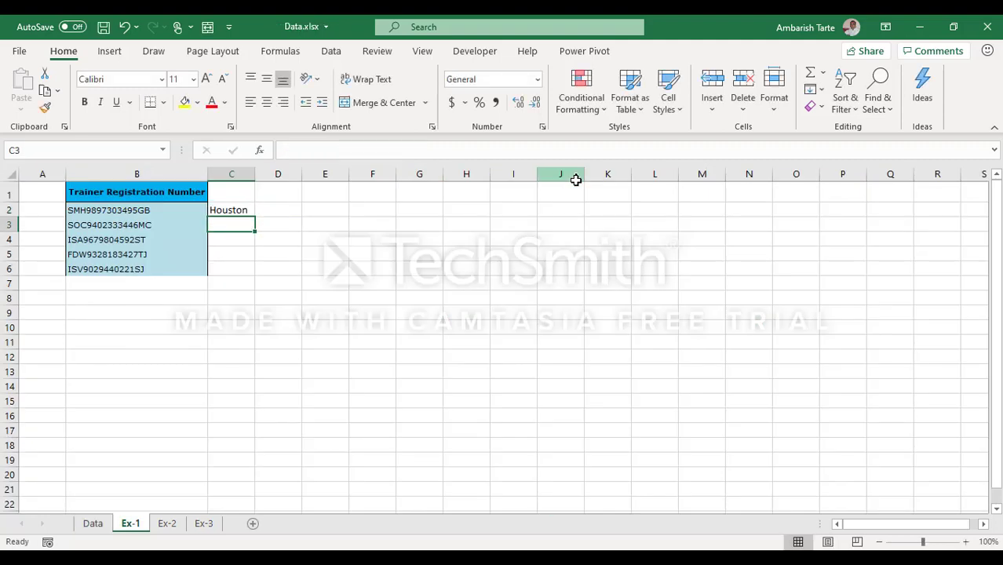
pyautogui.click(244, 210)
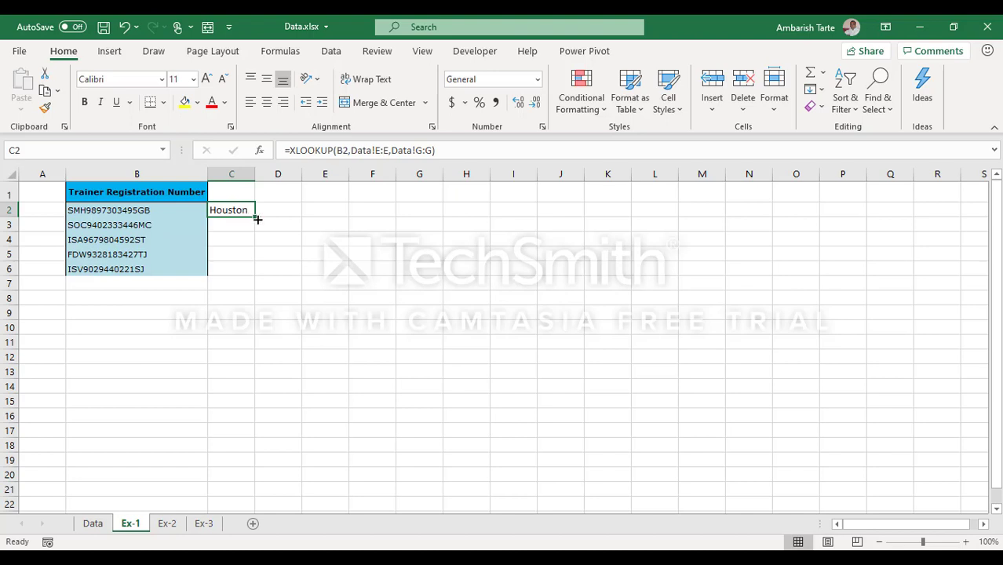
pyautogui.doubleClick(256, 218)
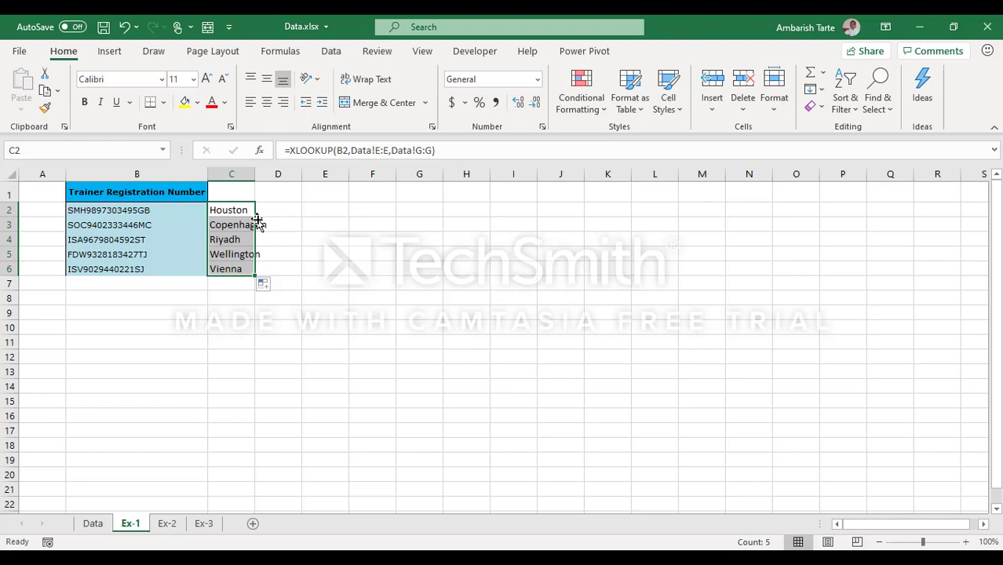
# Step: On the Ex-2 sheet, start an XLOOKUP formula in C2 with B2 as the lookup value
pyautogui.hotkey('ctrl', 'pageup')
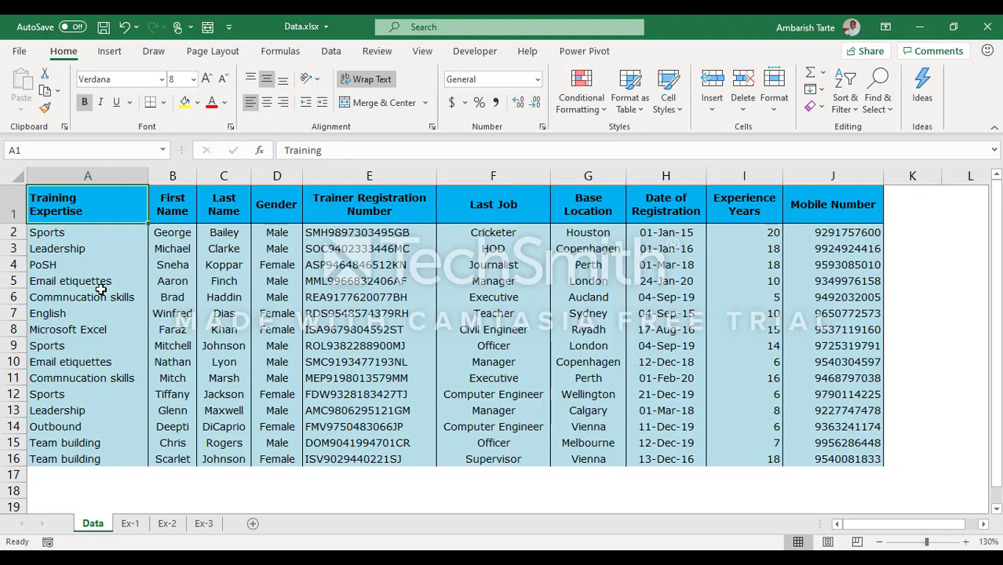
pyautogui.hotkey('ctrl', 'pagedown')
pyautogui.hotkey('ctrl', 'pagedown')
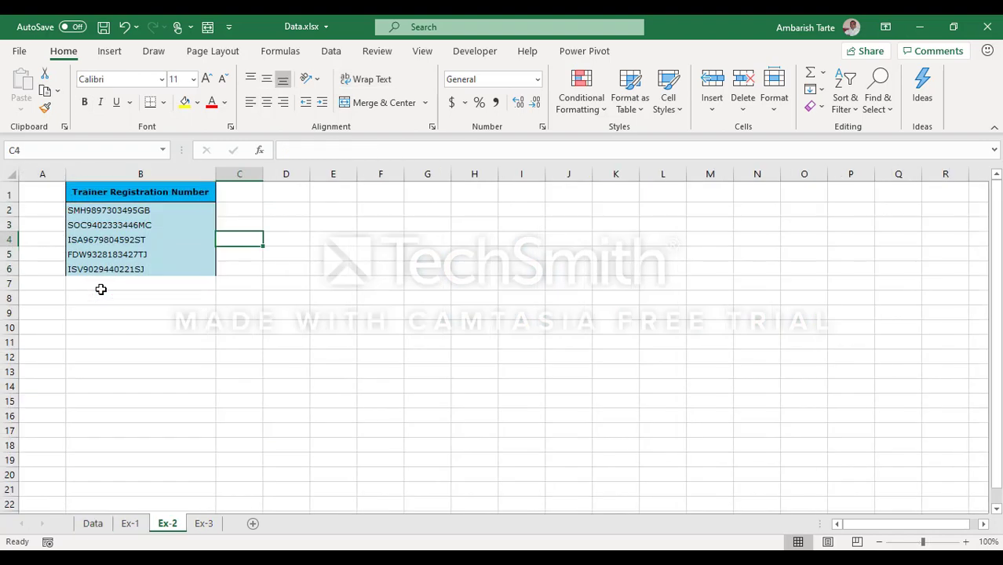
pyautogui.press('Up')
pyautogui.press('Up')
pyautogui.press('Up')
pyautogui.press('Down')
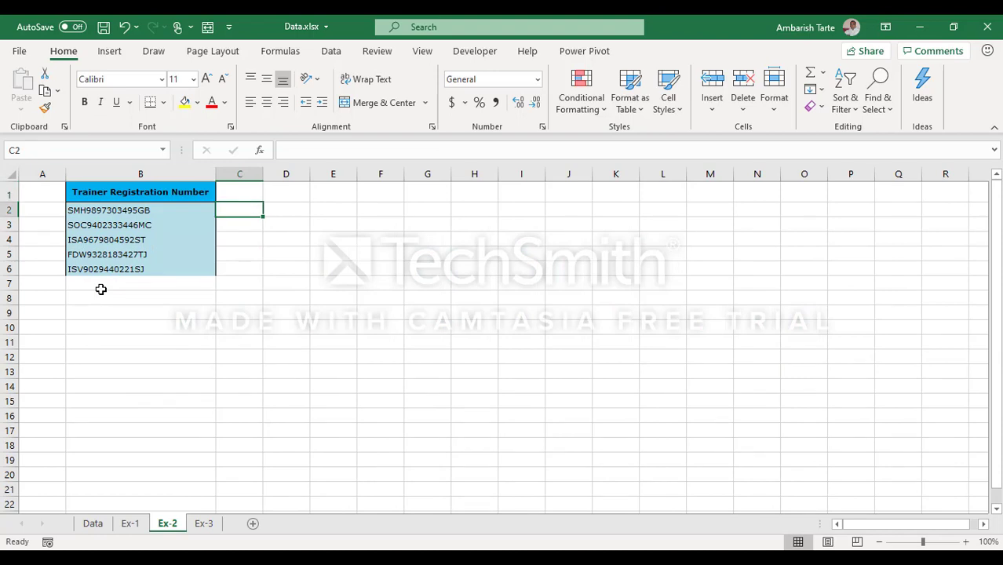
pyautogui.write('=xl')
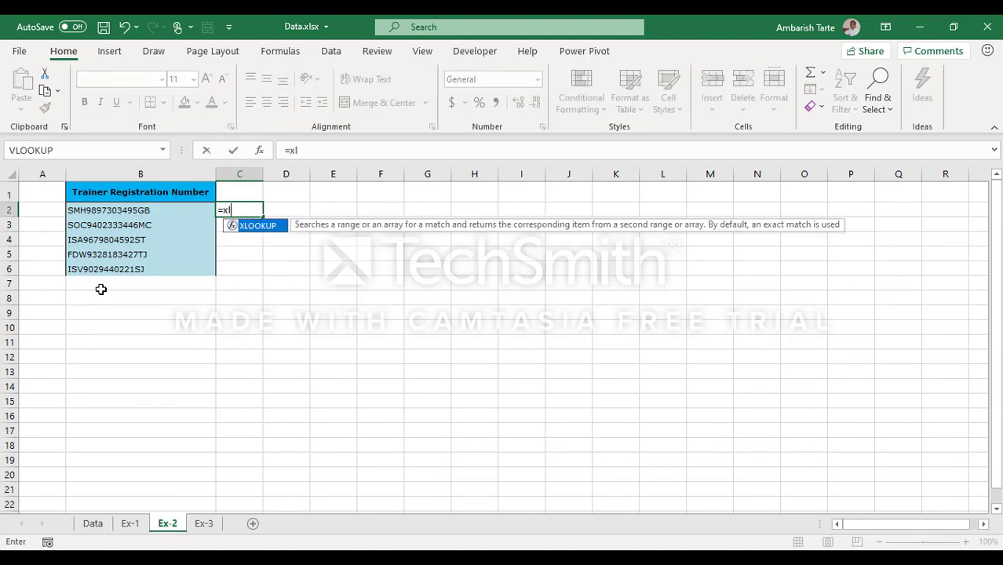
pyautogui.press('Tab')
pyautogui.press('Left')
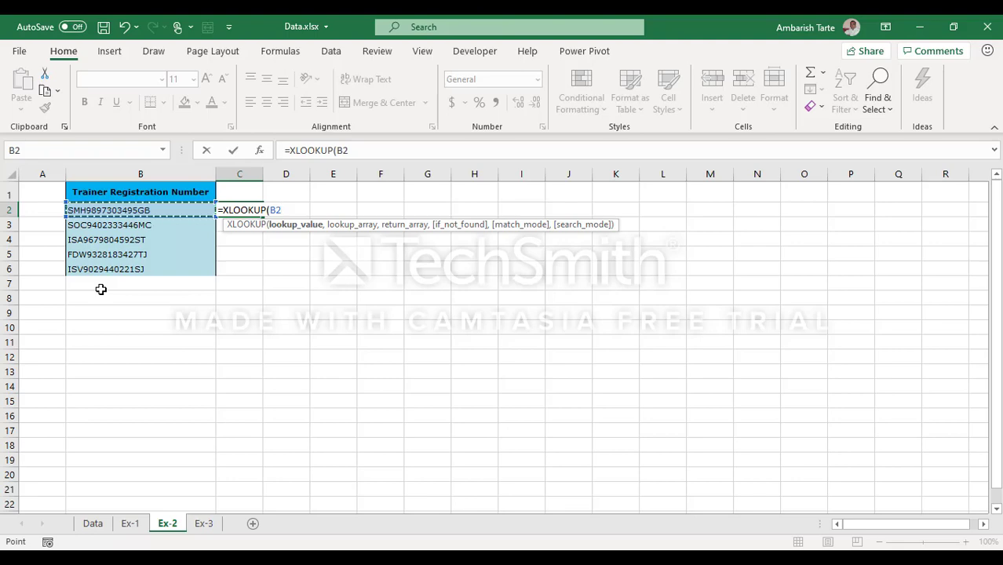
pyautogui.write(',')
# Step: Finish the Ex-2 XLOOKUP with lookup array Data!E:E and return array Data!A:A, and fill it down to C6
pyautogui.hotkey('ctrl', 'pageup')
pyautogui.hotkey('ctrl', 'pageup')
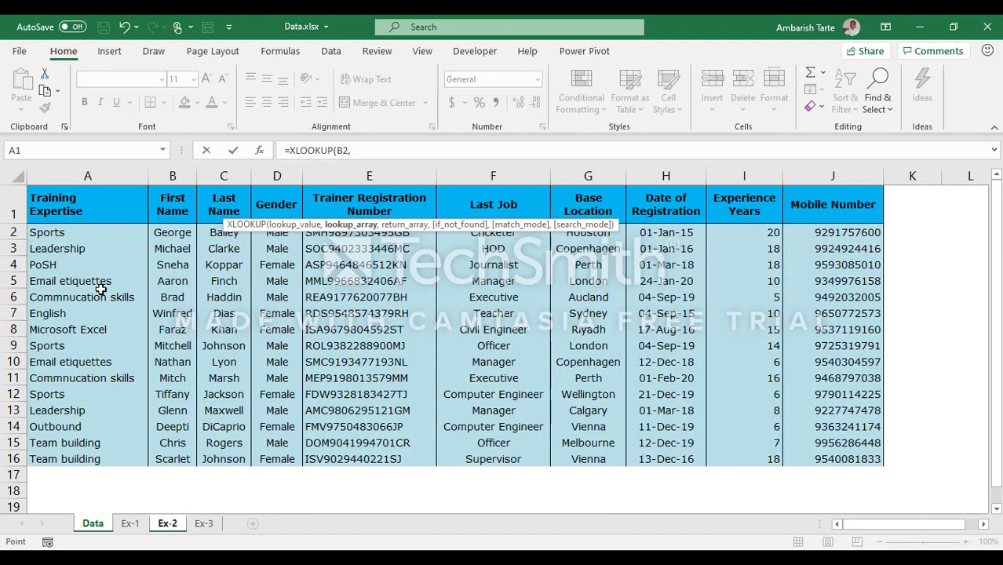
pyautogui.click(360, 172)
pyautogui.write(',')
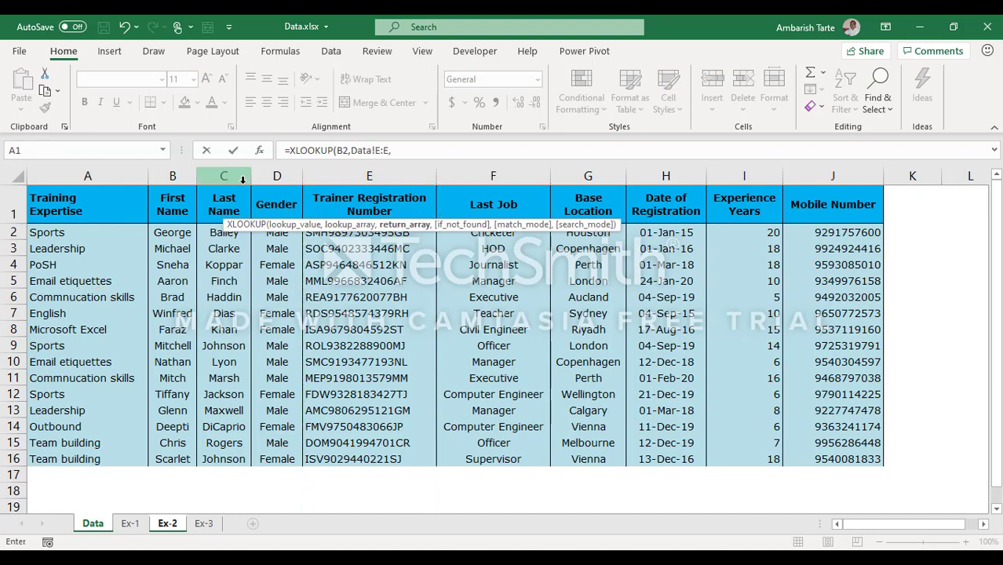
pyautogui.click(109, 176)
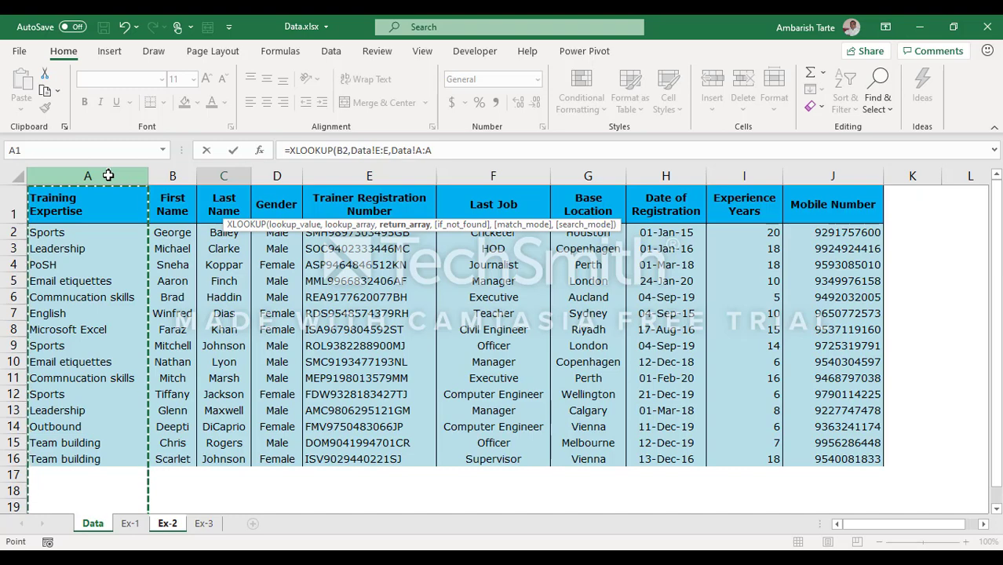
pyautogui.press('Return')
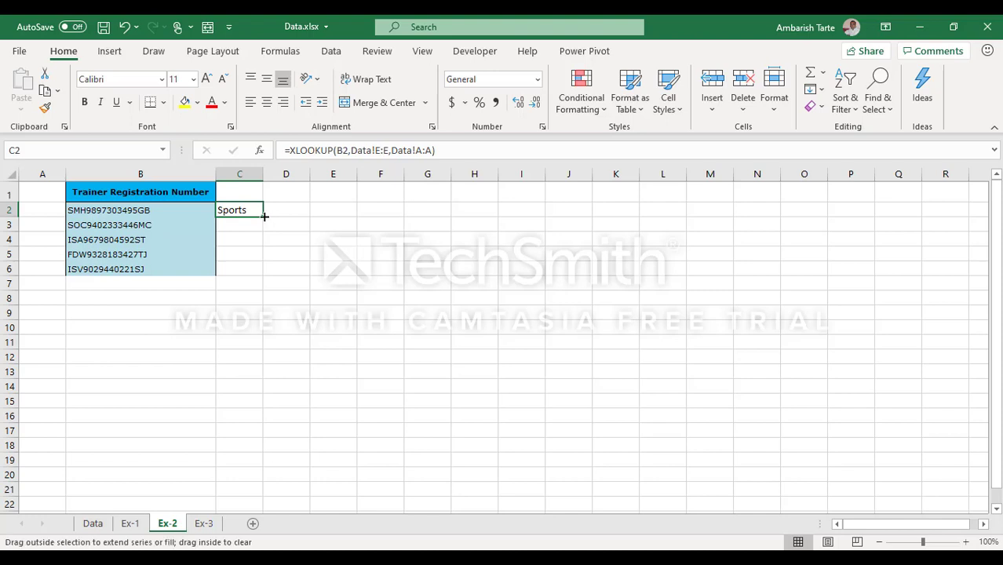
pyautogui.doubleClick(263, 217)
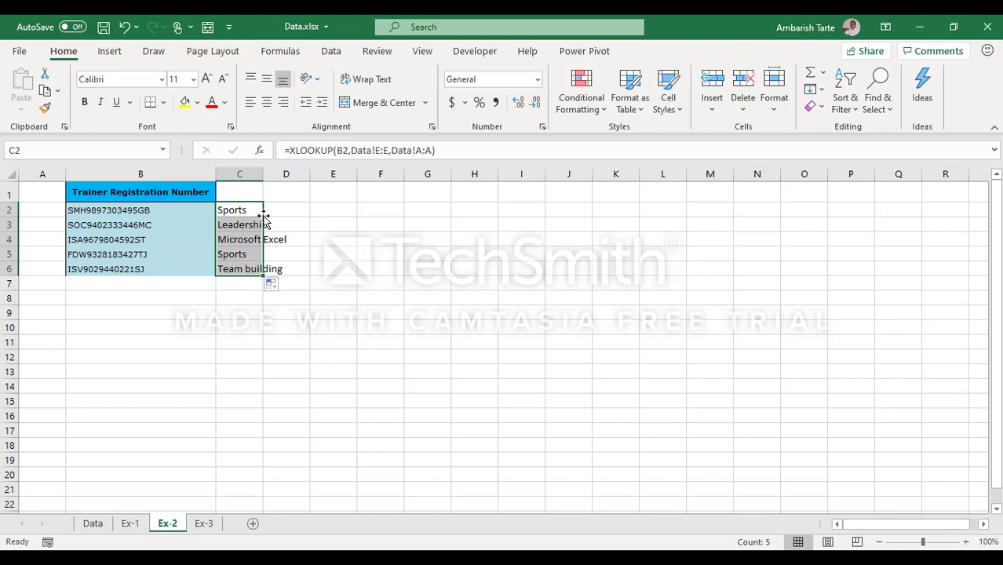
# Step: On the Ex-3 sheet, start an XLOOKUP formula in C2 with B2 as the lookup value
pyautogui.hotkey('ctrl', 'pagedown')
pyautogui.press('Right')
pyautogui.press('Down')
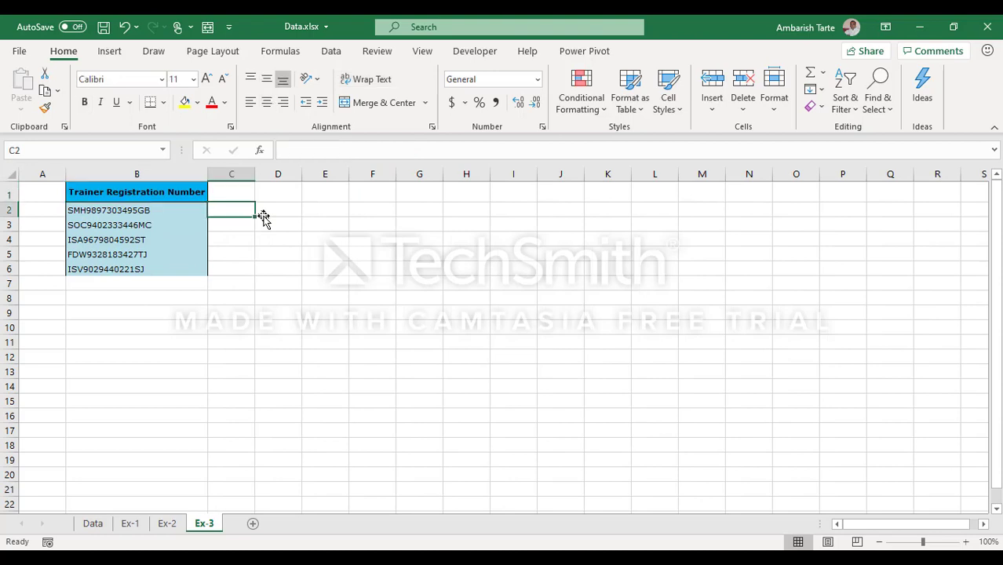
pyautogui.write('=xl')
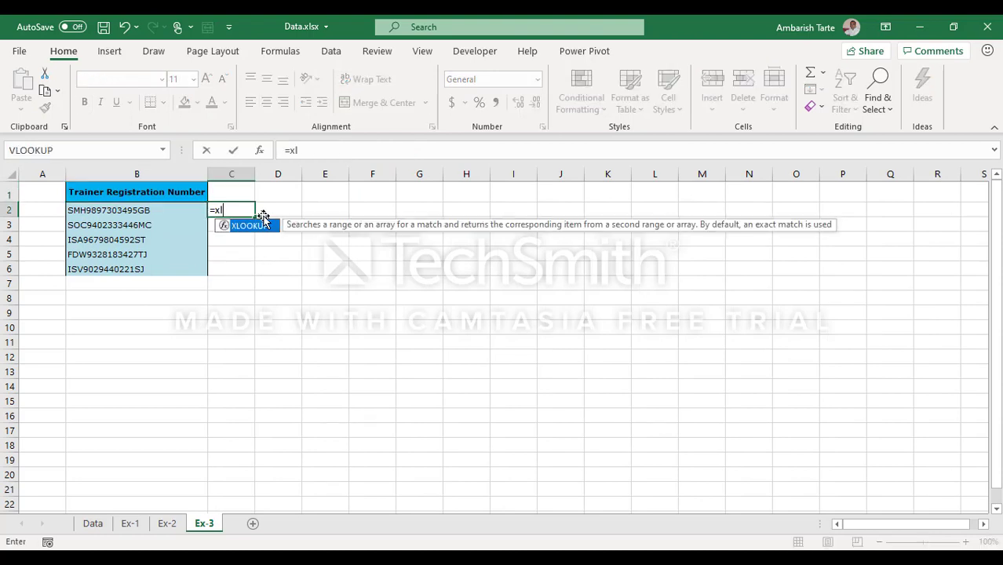
pyautogui.press('Tab')
pyautogui.press('Left')
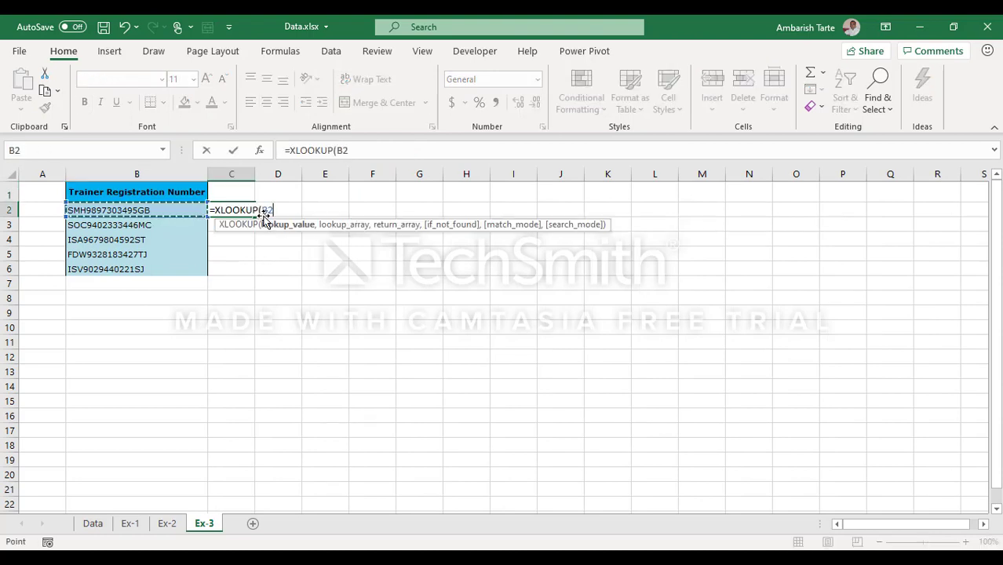
pyautogui.write(',')
# Step: Set the lookup array of the Ex-3 XLOOKUP to the Trainer Registration Number column, Data!E:E
pyautogui.hotkey('ctrl', 'pageup')
pyautogui.hotkey('ctrl', 'pageup')
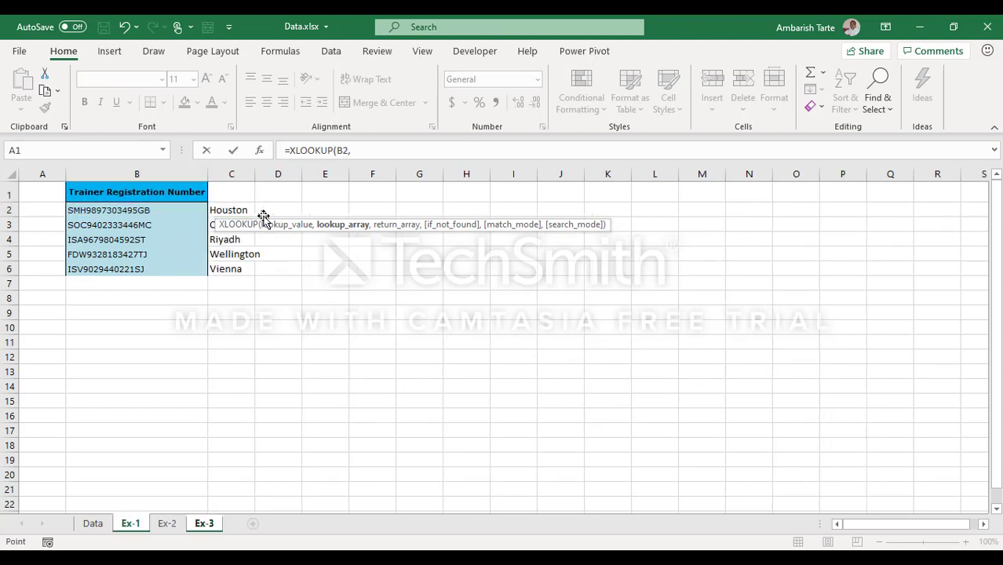
pyautogui.hotkey('ctrl', 'pageup')
pyautogui.click(373, 175)
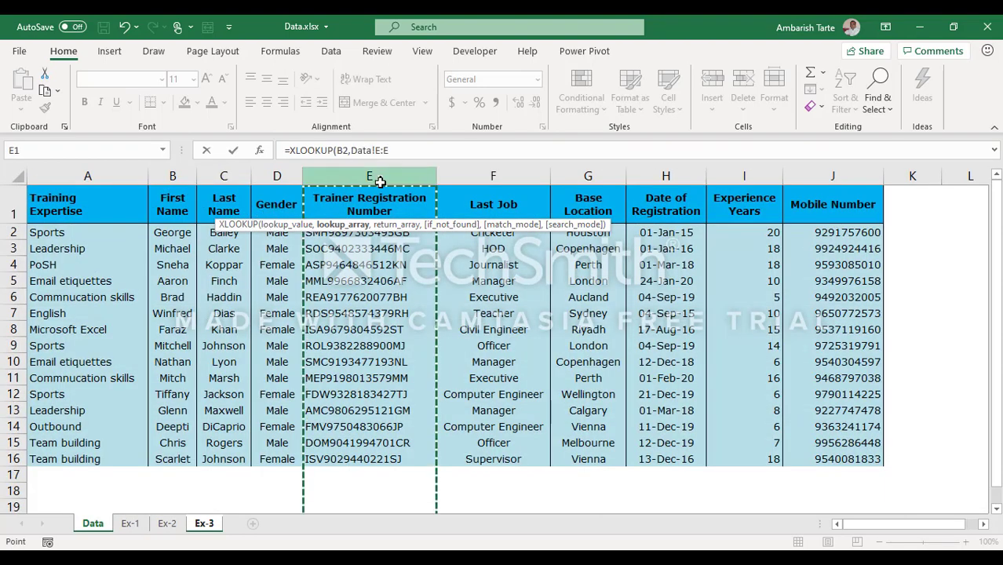
pyautogui.write(',')
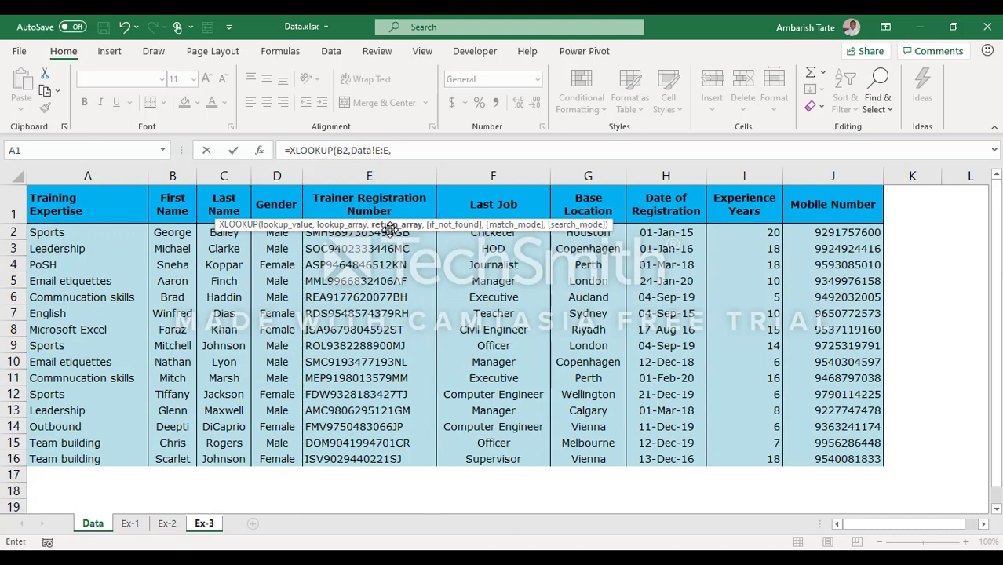
# Step: Set the return array to all ten columns, Data!A:J, and enter the formula in C2 of Ex-3
pyautogui.click(67, 182)
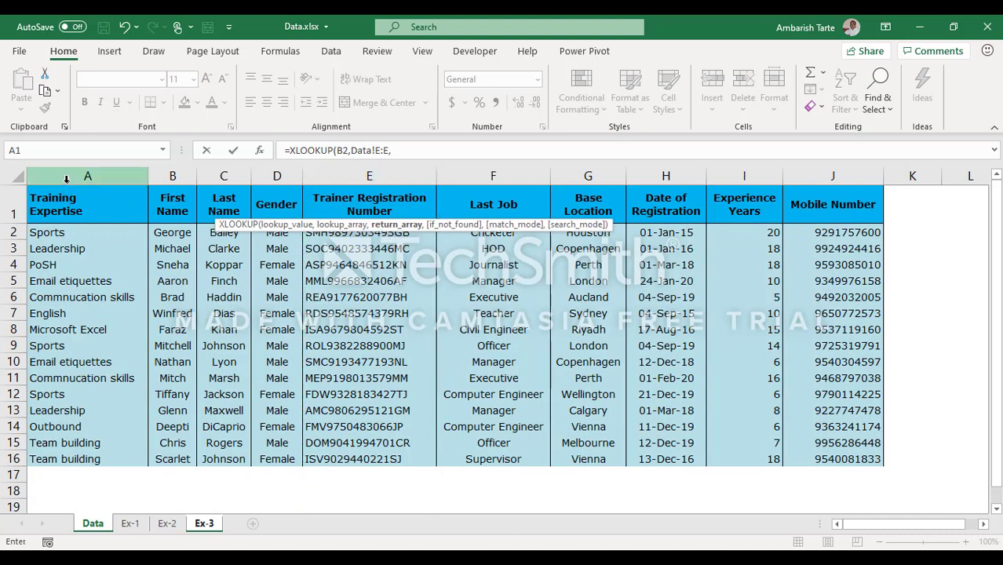
pyautogui.hotkey('shift', 'Right')
pyautogui.hotkey('shift', 'Right')
pyautogui.hotkey('shift', 'Right')
pyautogui.hotkey('shift', 'Right')
pyautogui.hotkey('shift', 'Right')
pyautogui.hotkey('shift', 'Right')
pyautogui.hotkey('shift', 'Right')
pyautogui.hotkey('shift', 'Right')
pyautogui.hotkey('shift', 'Right')
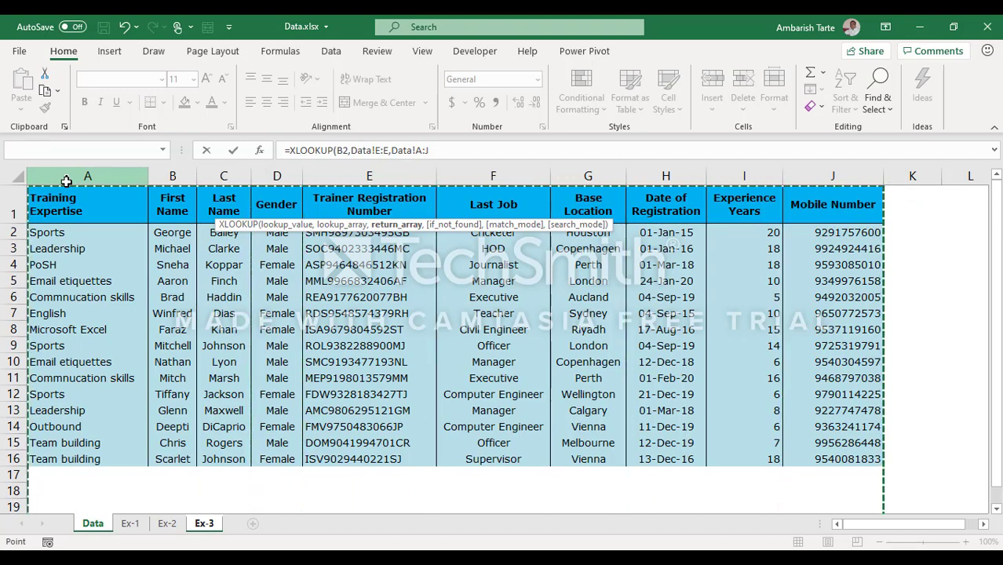
pyautogui.press('Return')
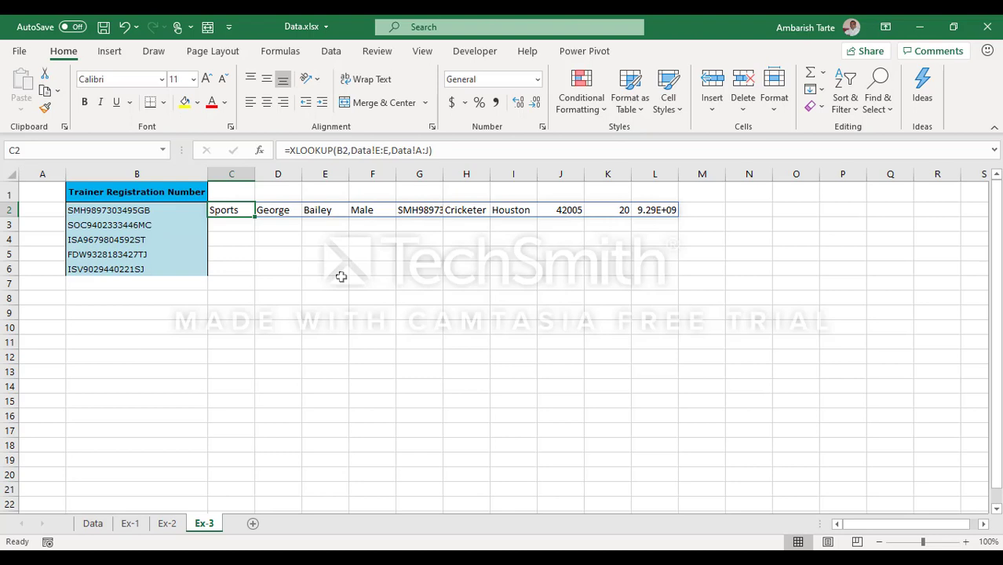
# Step: Fill the XLOOKUP formula from row 2 down through row 6 across the range C2:L6
pyautogui.hotkey('ctrl', 'shift', 'Right')
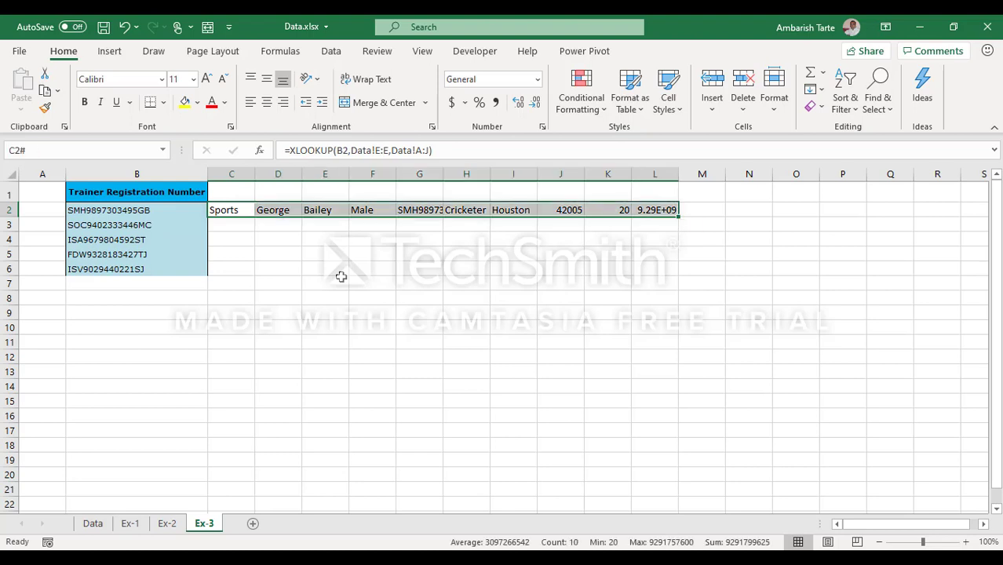
pyautogui.press('Left')
pyautogui.hotkey('ctrl', 'Down')
pyautogui.press('Right')
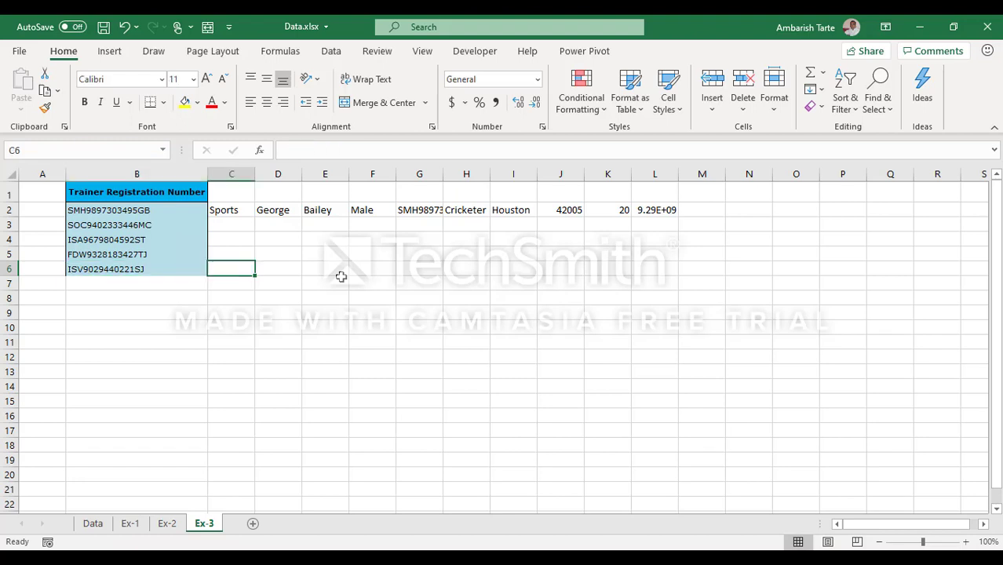
pyautogui.hotkey('shift', 'Right')
pyautogui.hotkey('shift', 'Right')
pyautogui.hotkey('shift', 'Right')
pyautogui.hotkey('shift', 'Right')
pyautogui.hotkey('shift', 'Right')
pyautogui.hotkey('shift', 'Right')
pyautogui.hotkey('shift', 'Right')
pyautogui.hotkey('shift', 'Right')
pyautogui.hotkey('shift', 'Right')
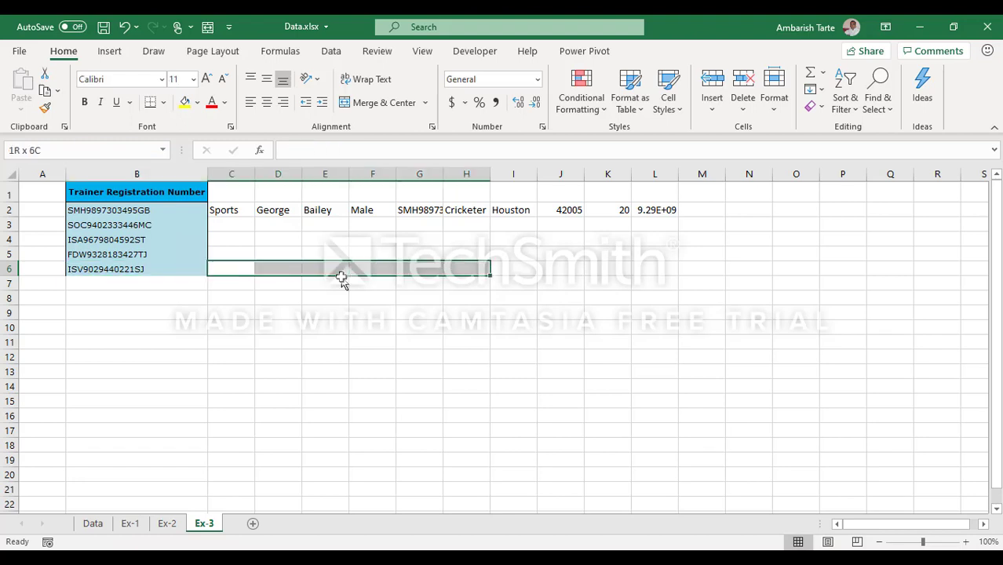
pyautogui.hotkey('ctrl', 'shift', 'Up')
pyautogui.hotkey('ctrl', 'd')
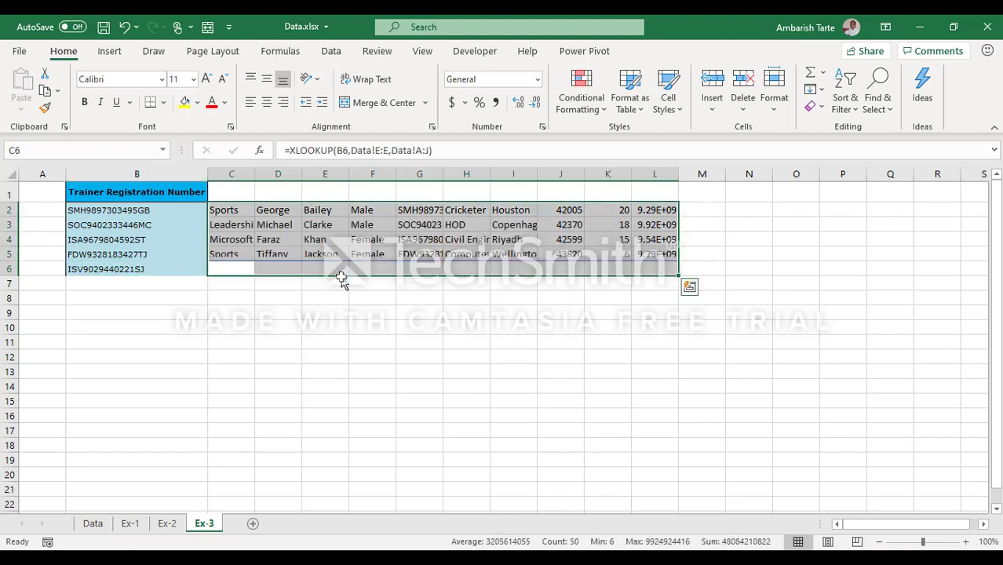